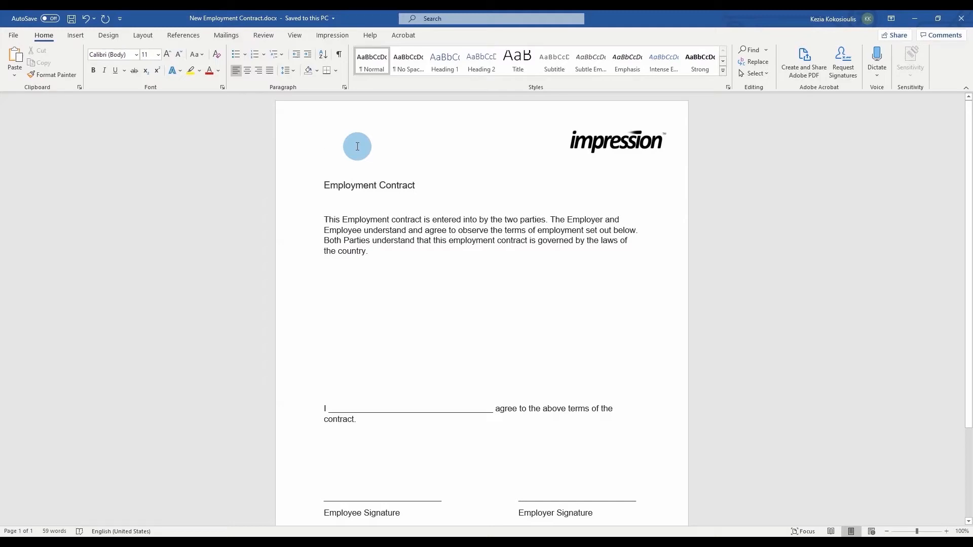
Enter the sender's name and e-mail address in Impression's sender settings.
{"action": "left_click", "coordinate": [325, 35]}
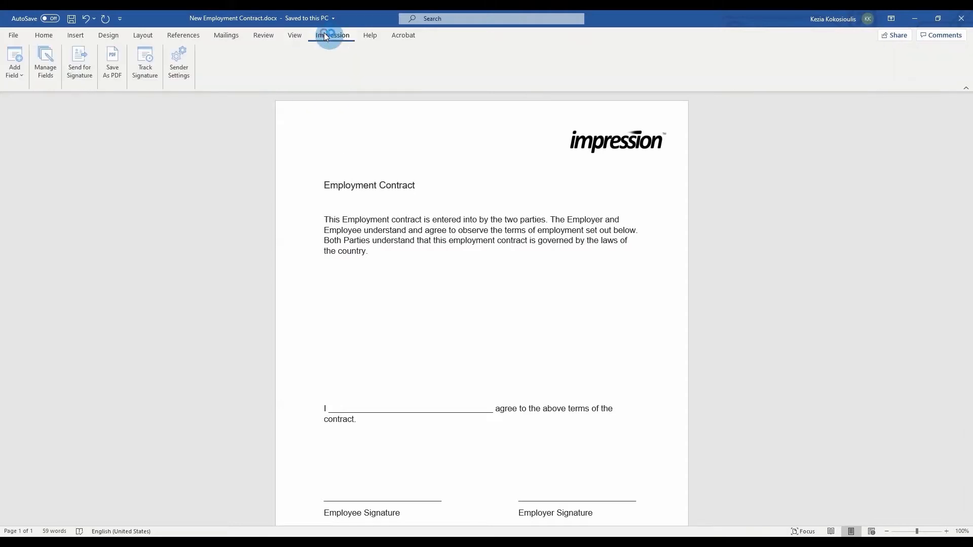
{"action": "left_click", "coordinate": [177, 65]}
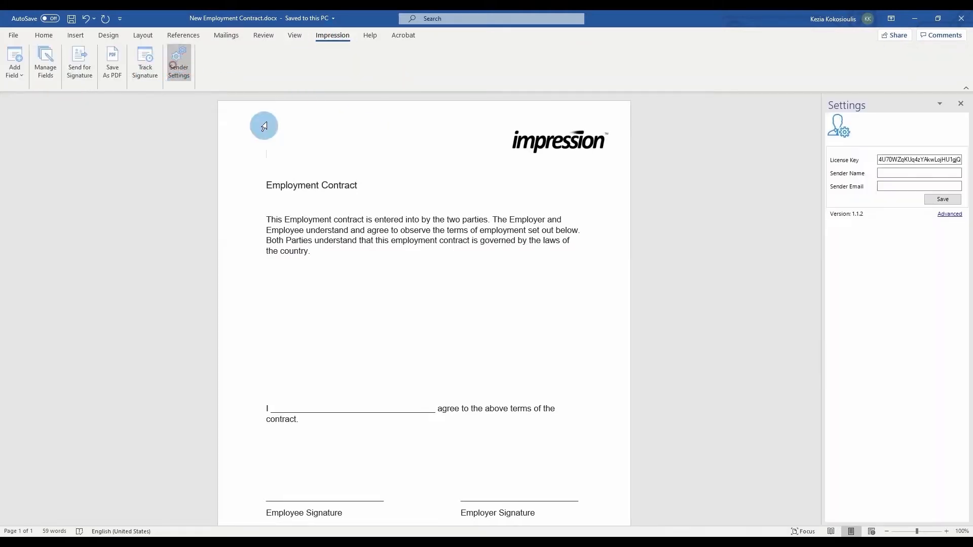
{"action": "left_click", "coordinate": [909, 174]}
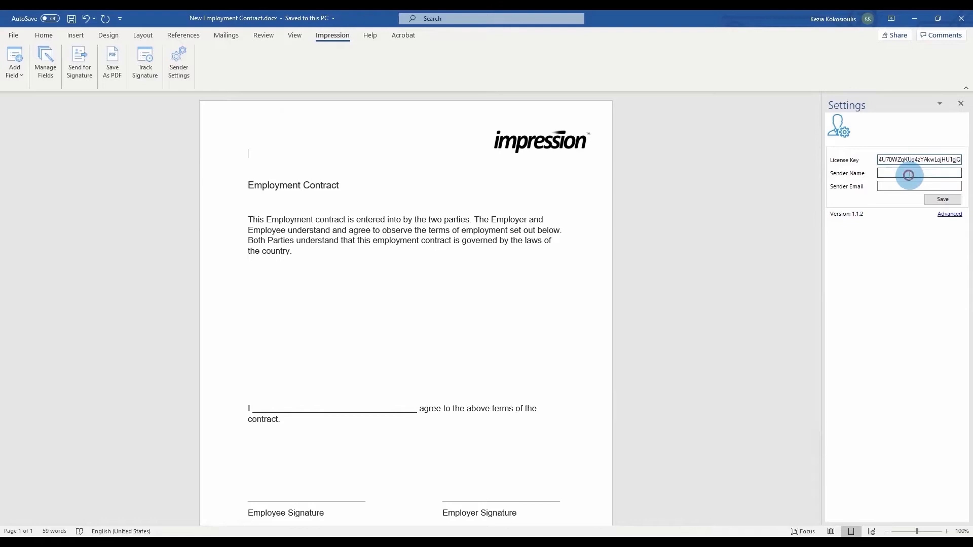
{"action": "type", "text": "John Smith"}
{"action": "left_click", "coordinate": [917, 194]}
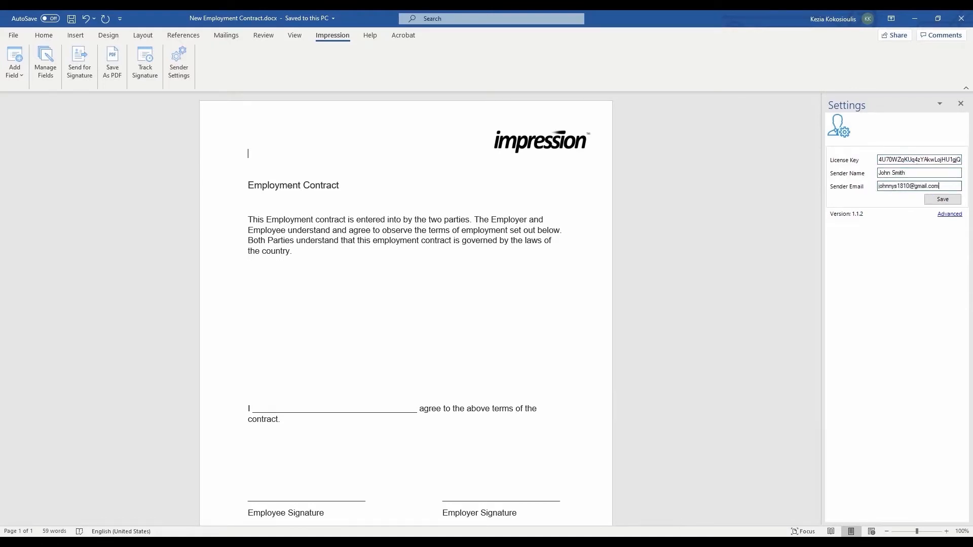
Enable Use Custom Email Body and Attach Chain of Custody under Advanced settings.
{"action": "left_click", "coordinate": [948, 215]}
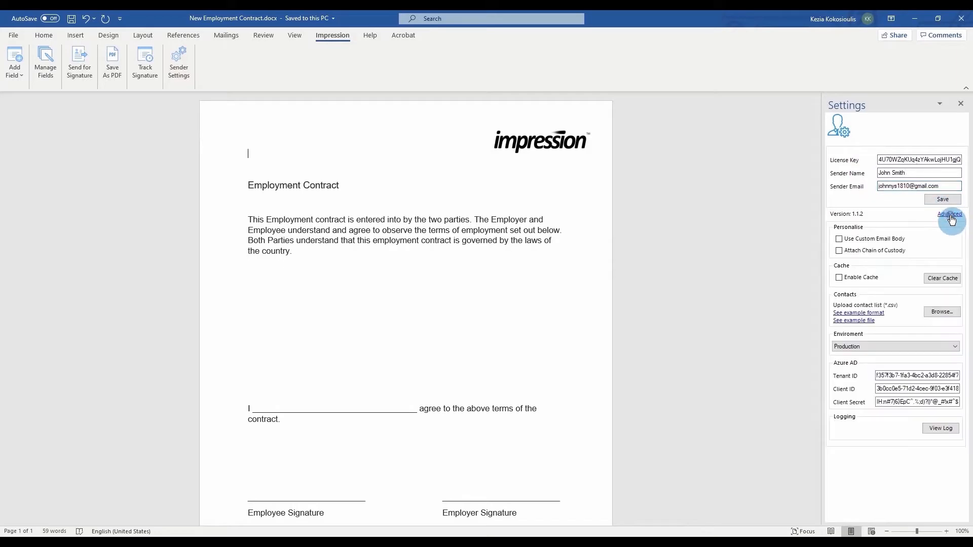
{"action": "left_click", "coordinate": [852, 243]}
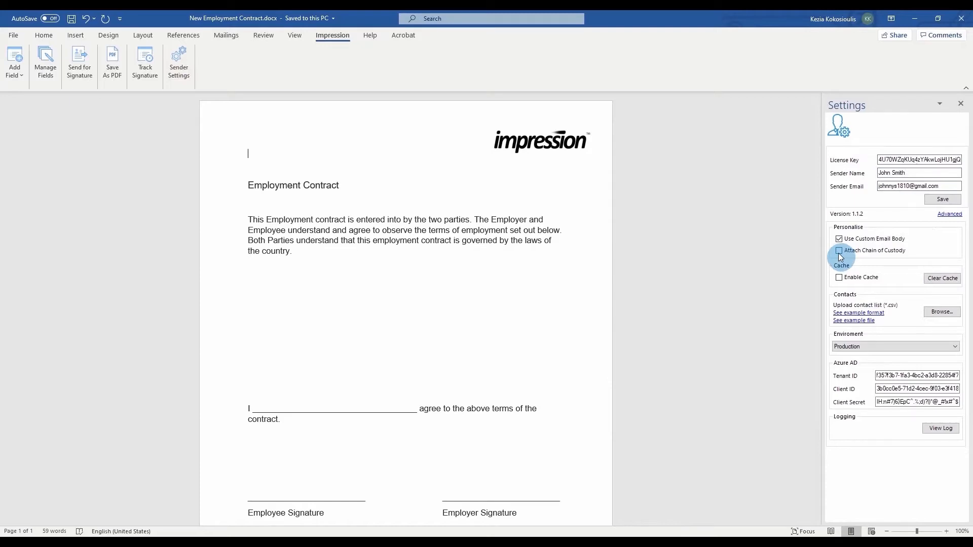
{"action": "left_click", "coordinate": [839, 254]}
Import contacts.csv as the contact list, then save and confirm the sender settings.
{"action": "left_click", "coordinate": [954, 313]}
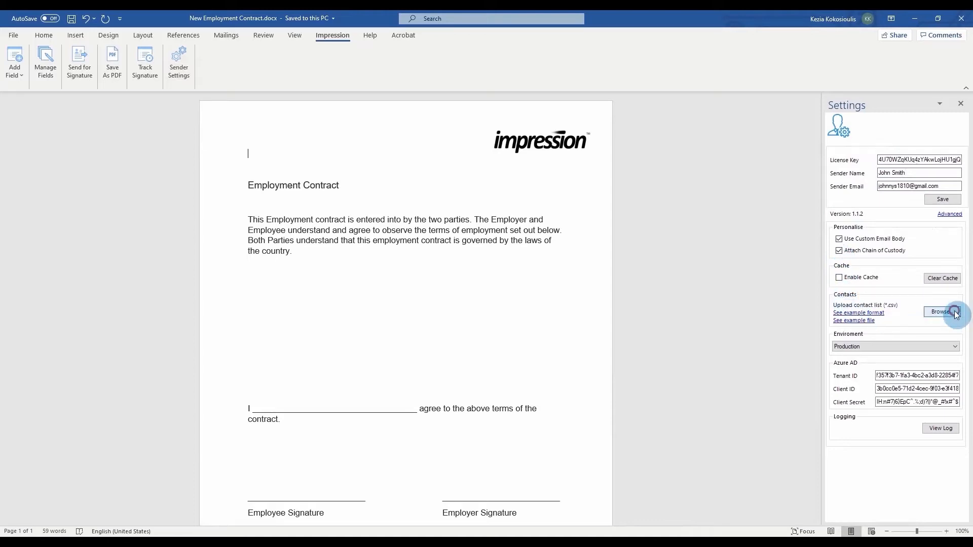
{"action": "double_click", "coordinate": [117, 85]}
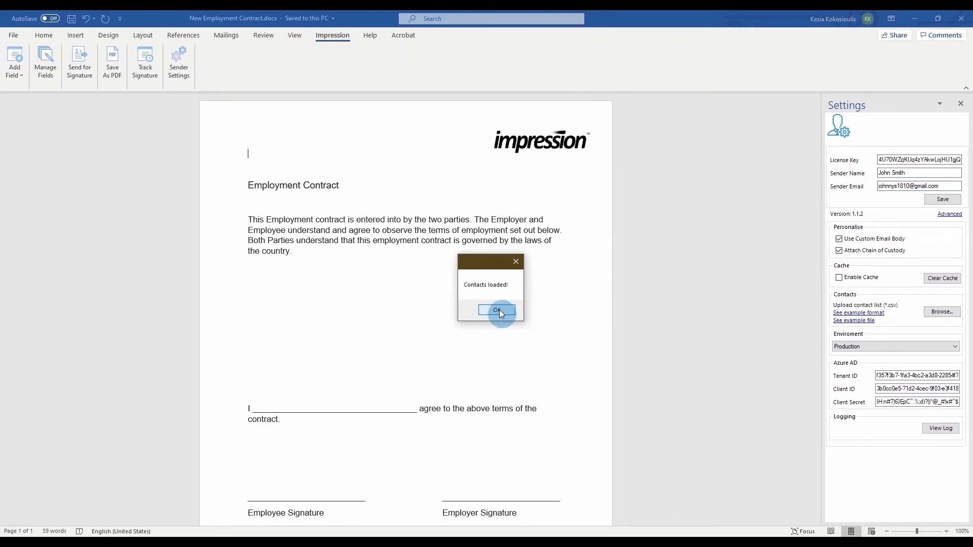
{"action": "left_click", "coordinate": [497, 310]}
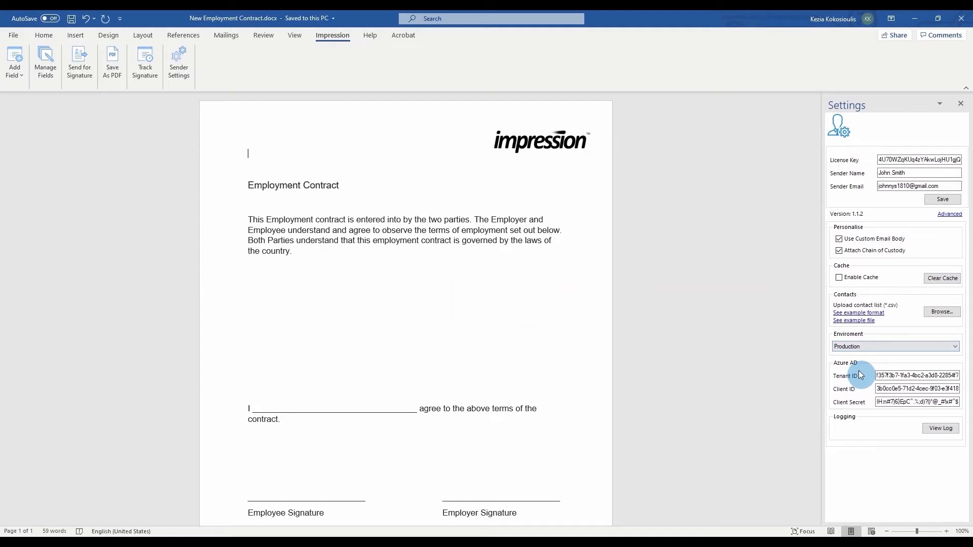
{"action": "left_click", "coordinate": [934, 204]}
{"action": "left_click", "coordinate": [494, 307]}
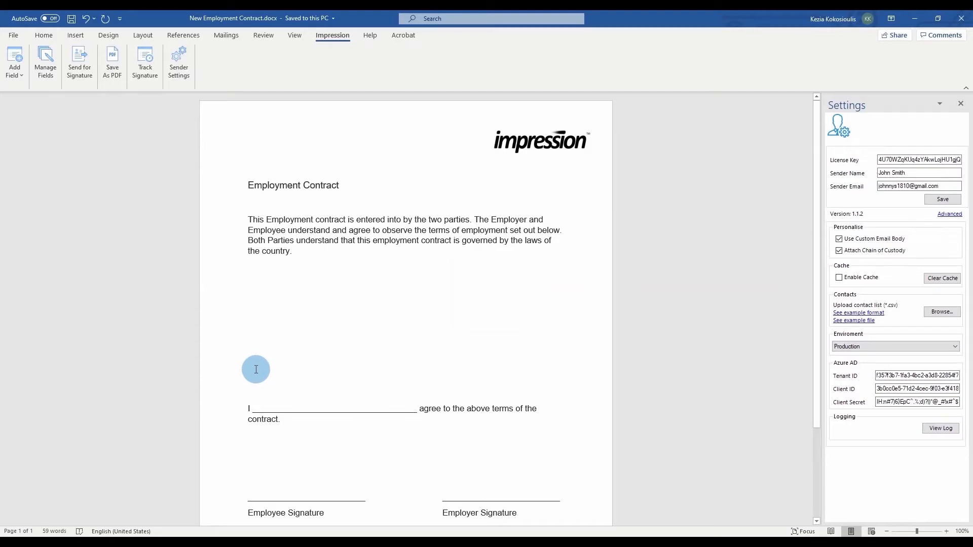
Add an Employee_Name textbox field on the 'I ___' line and stretch it across the underline.
{"action": "left_click", "coordinate": [256, 409]}
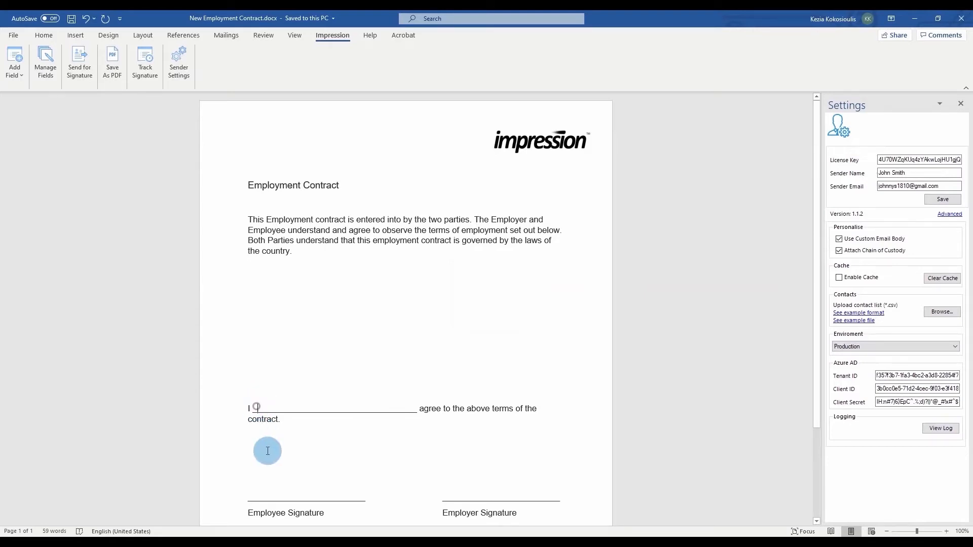
{"action": "left_click", "coordinate": [14, 75]}
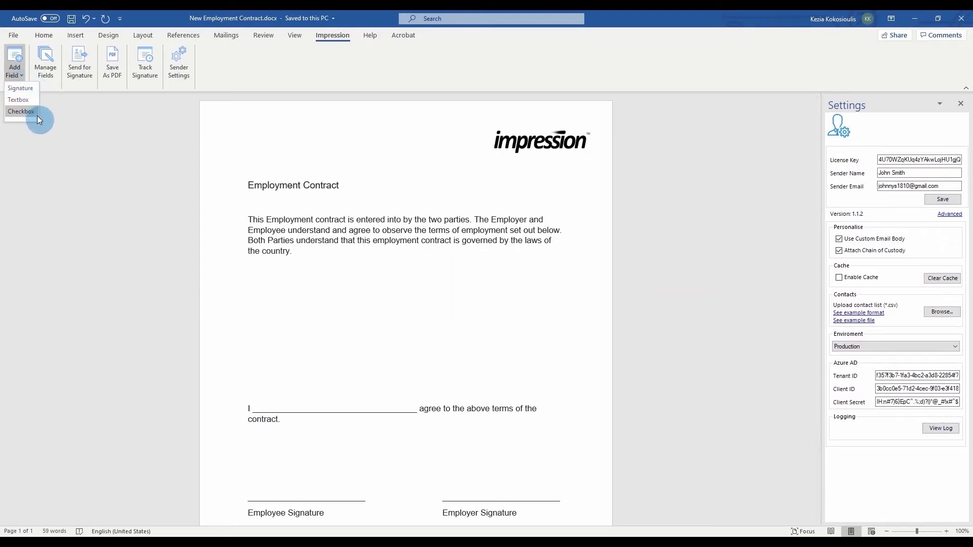
{"action": "left_click", "coordinate": [31, 99]}
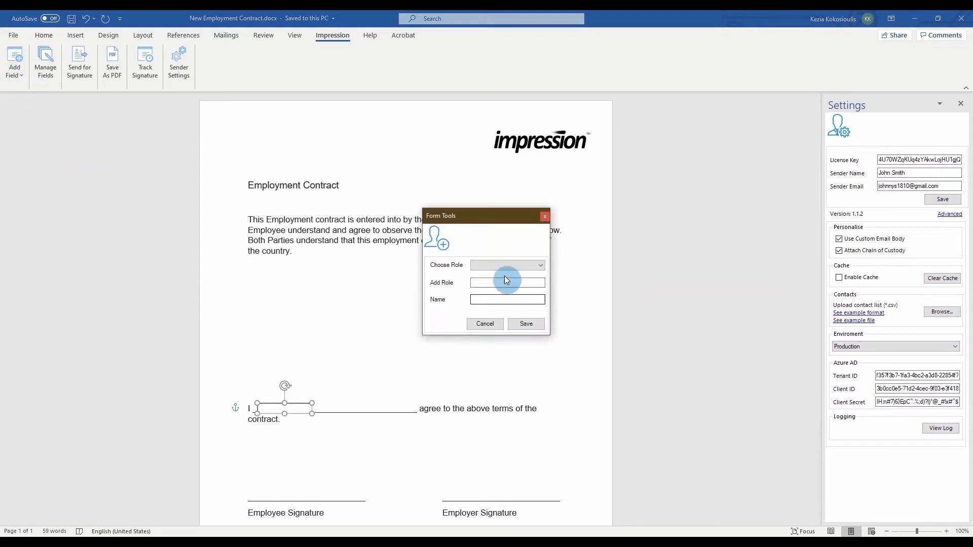
{"action": "left_click", "coordinate": [507, 282]}
{"action": "type", "text": "Employee"}
{"action": "left_click", "coordinate": [503, 298]}
{"action": "type", "text": "E"}
{"action": "left_click", "coordinate": [527, 323]}
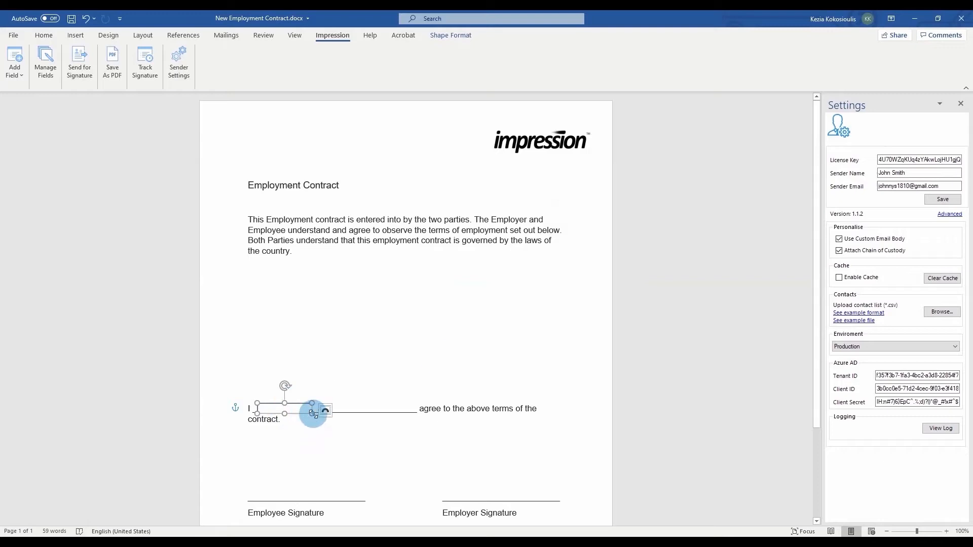
{"action": "left_click_drag", "start_coordinate": [312, 410], "coordinate": [412, 409]}
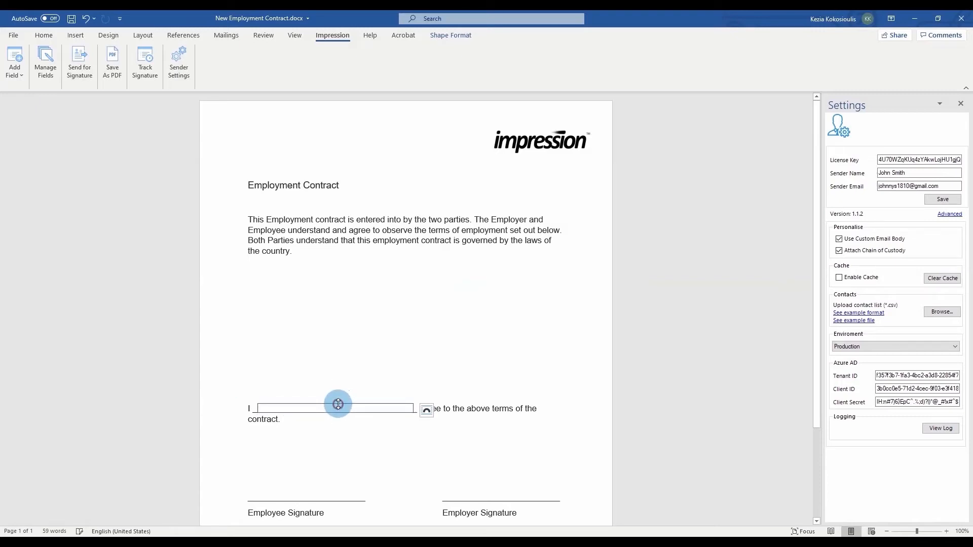
Add an 'Employee Signature' signature field with the EMPLOYEE role above the Employee Signature line.
{"action": "left_click", "coordinate": [258, 495]}
{"action": "left_click", "coordinate": [15, 71]}
{"action": "left_click", "coordinate": [24, 92]}
{"action": "left_click", "coordinate": [506, 263]}
{"action": "left_click", "coordinate": [506, 274]}
{"action": "left_click", "coordinate": [506, 299]}
{"action": "type", "text": "Employee Signature"}
{"action": "left_click", "coordinate": [527, 323]}
{"action": "scroll", "coordinate": [534, 319], "scroll_direction": "down", "scroll_amount": 2}
{"action": "mouse_move", "coordinate": [301, 464]}
{"action": "left_mouse_down"}
{"action": "mouse_move", "coordinate": [293, 433]}
{"action": "mouse_move", "coordinate": [341, 432]}
{"action": "mouse_move", "coordinate": [301, 432]}
{"action": "mouse_move", "coordinate": [306, 404]}
{"action": "left_mouse_up"}
{"action": "left_click", "coordinate": [363, 432]}
{"action": "key", "text": "ctrl+z"}
Add an 'Employer Signature' field with role Employer, sized above the Employer Signature line.
{"action": "left_click", "coordinate": [446, 447]}
{"action": "left_click", "coordinate": [17, 78]}
{"action": "left_click", "coordinate": [25, 92]}
{"action": "left_click", "coordinate": [488, 283]}
{"action": "type", "text": "Employer"}
{"action": "key", "text": "Tab"}
{"action": "type", "text": "Employer Signature"}
{"action": "left_click", "coordinate": [526, 324]}
{"action": "mouse_move", "coordinate": [474, 454]}
{"action": "left_mouse_down"}
{"action": "mouse_move", "coordinate": [469, 426]}
{"action": "mouse_move", "coordinate": [557, 432]}
{"action": "left_mouse_up"}
{"action": "left_click_drag", "start_coordinate": [499, 415], "coordinate": [512, 408]}
{"action": "left_click", "coordinate": [628, 420]}
{"action": "left_click", "coordinate": [49, 78]}
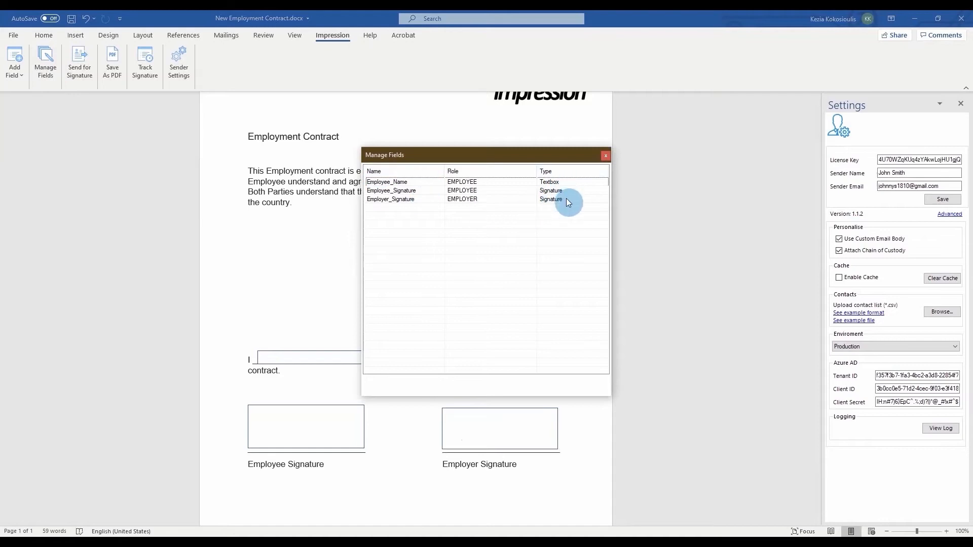
{"action": "left_click", "coordinate": [567, 198]}
{"action": "left_click", "coordinate": [566, 191]}
{"action": "left_click", "coordinate": [564, 183]}
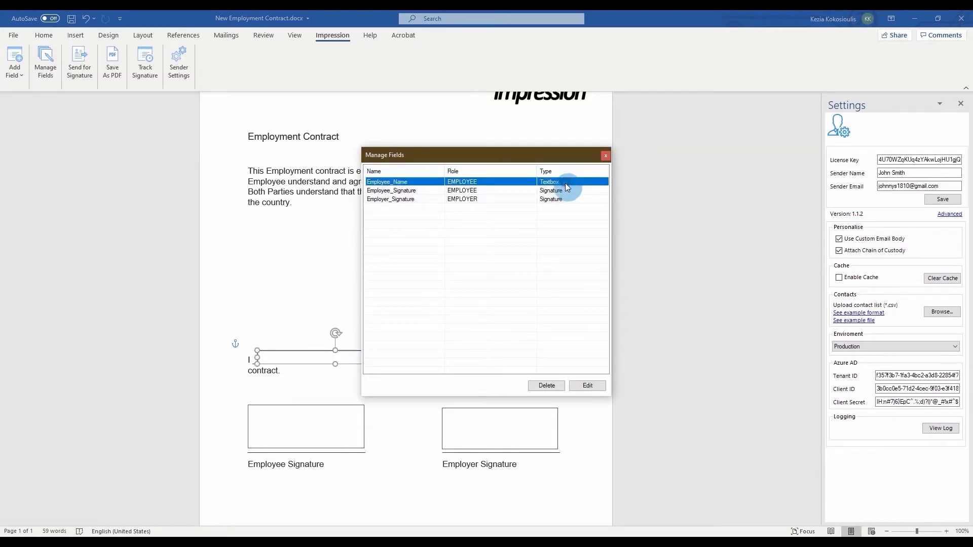
{"action": "left_click", "coordinate": [606, 155]}
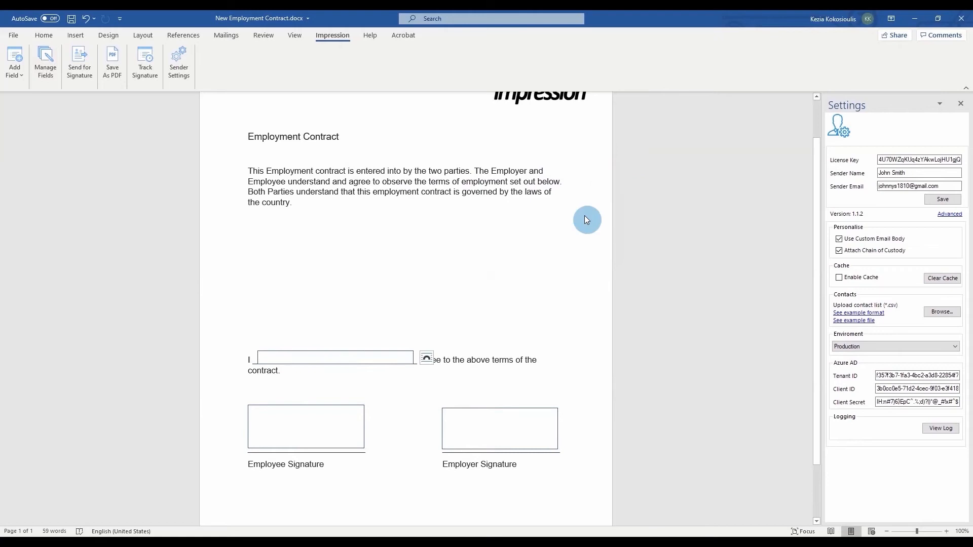
Add the employee from the address book as signatory with a challenge question, answer and EMPLOYEE role.
{"action": "left_click", "coordinate": [78, 76]}
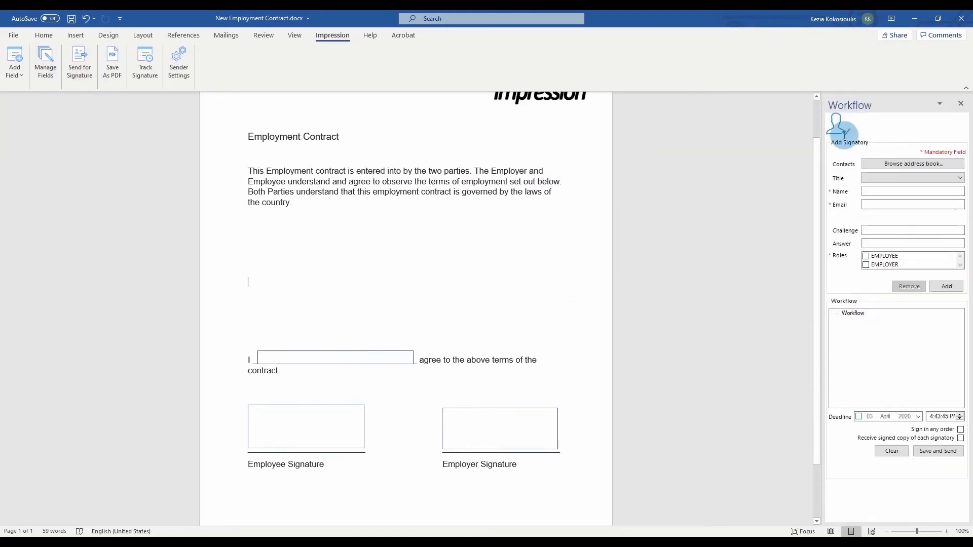
{"action": "left_click", "coordinate": [929, 166]}
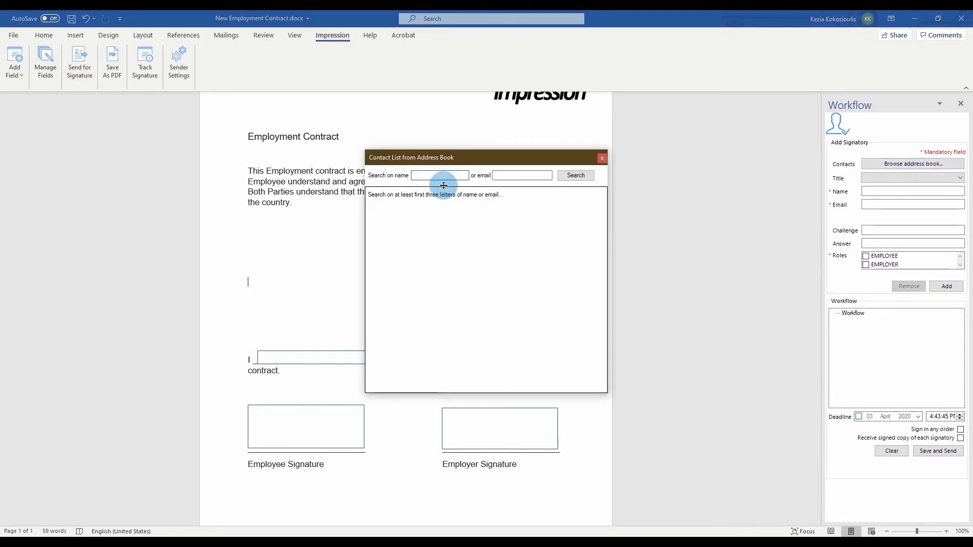
{"action": "type", "text": "Kezia"}
{"action": "left_click", "coordinate": [576, 174]}
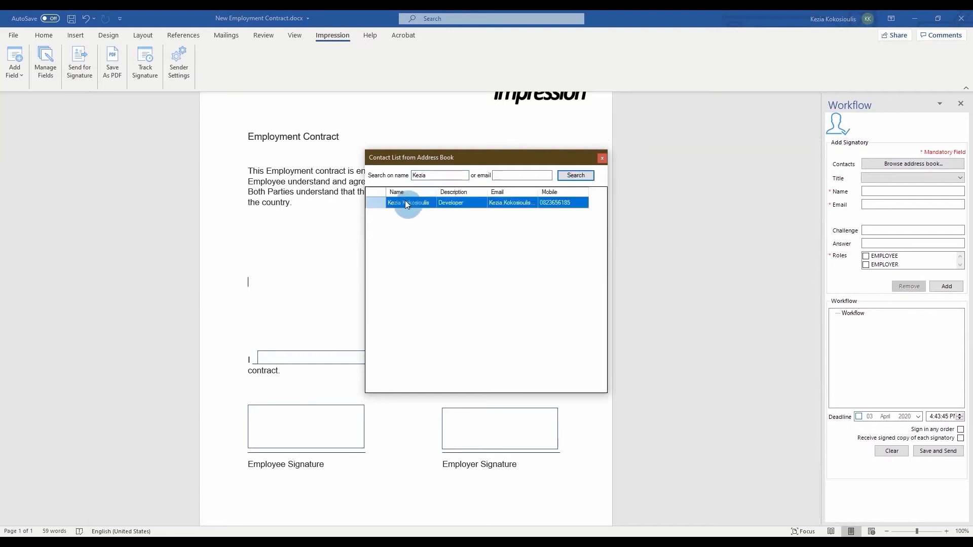
{"action": "double_click", "coordinate": [405, 200]}
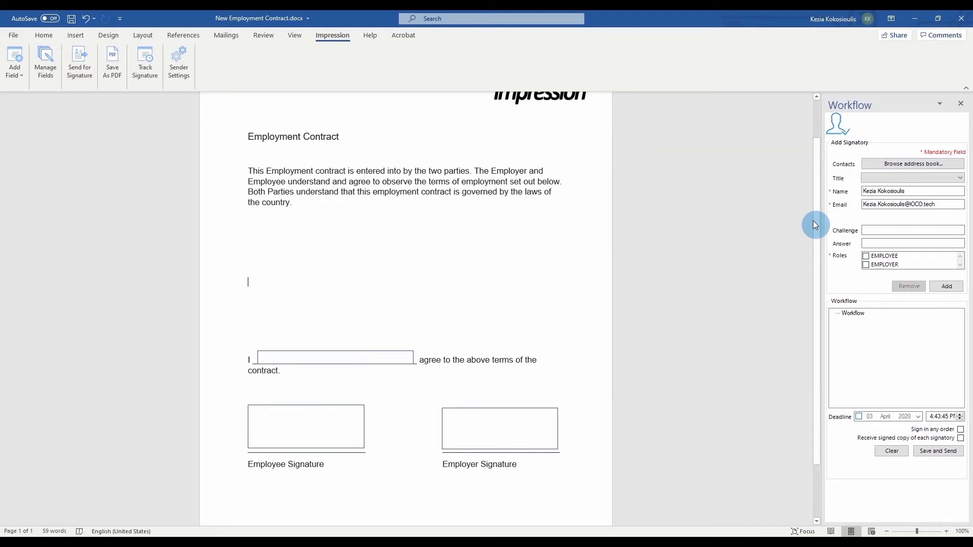
{"action": "left_click", "coordinate": [875, 231]}
{"action": "type", "text": "Ent"}
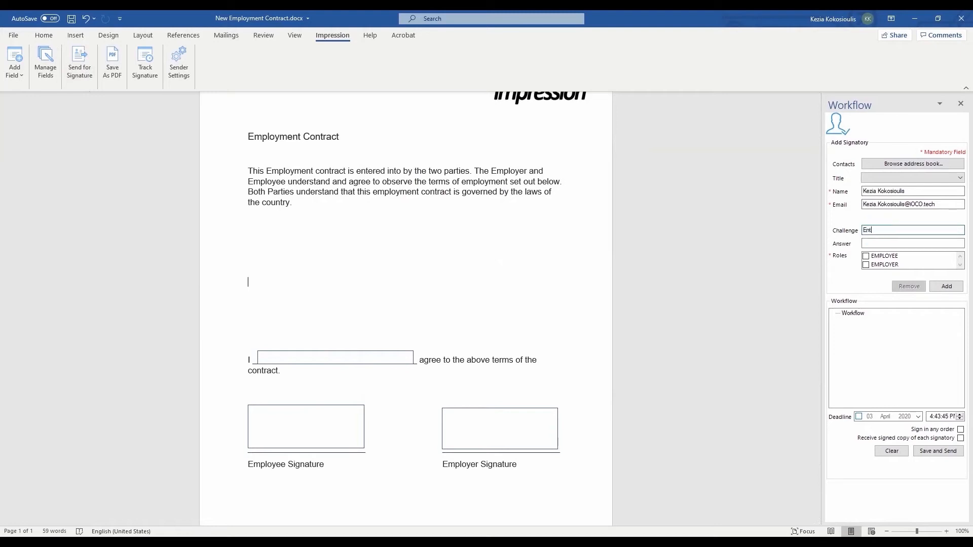
{"action": "type", "text": "er Password"}
{"action": "left_click", "coordinate": [898, 242]}
{"action": "type", "text": "Password123"}
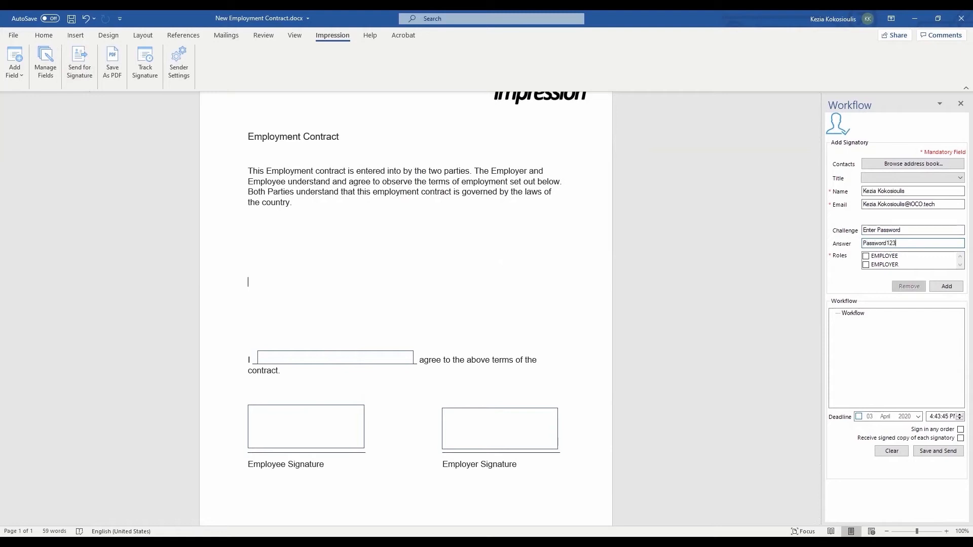
{"action": "left_click", "coordinate": [891, 255]}
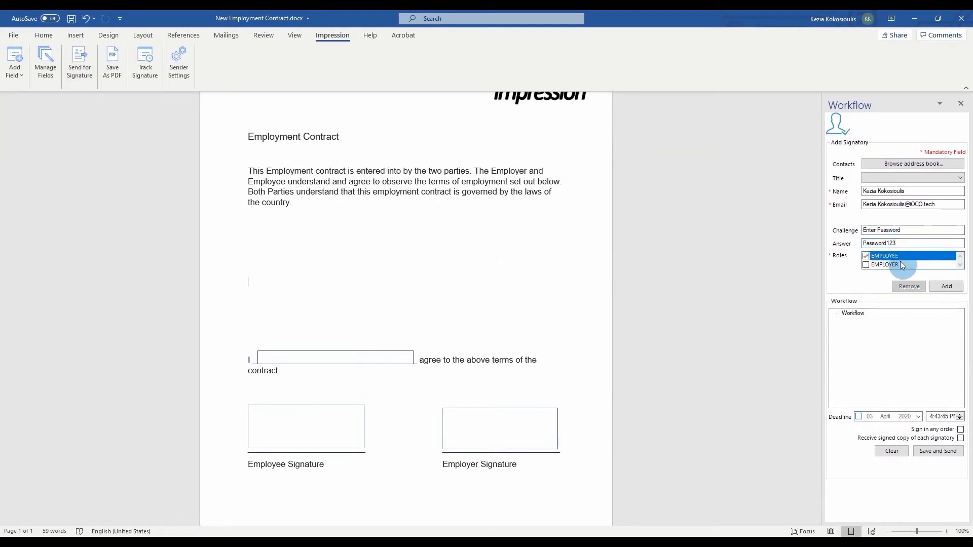
{"action": "left_click", "coordinate": [947, 287]}
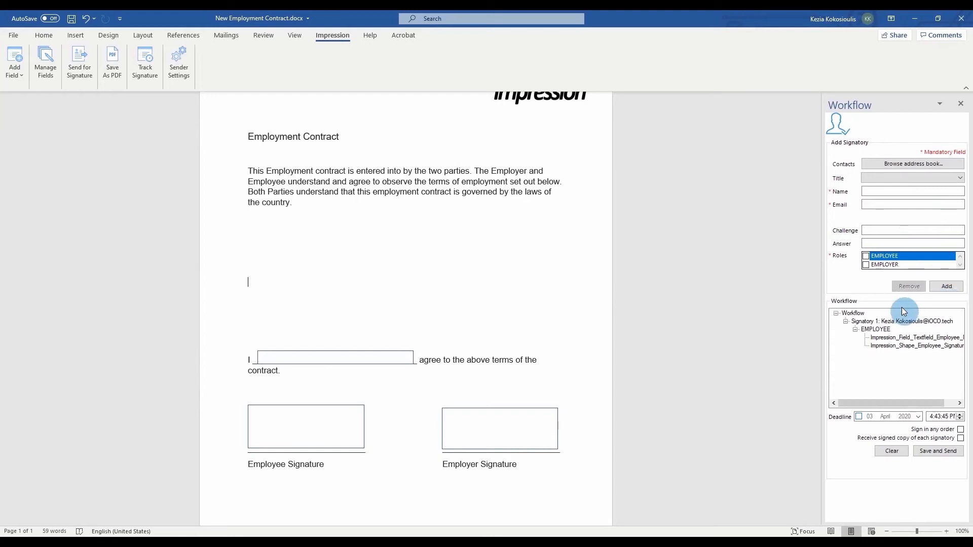
Add the employer as second signatory with title Mr, name, e-mail and the EMPLOYER role.
{"action": "left_click", "coordinate": [874, 177]}
{"action": "left_click", "coordinate": [875, 196]}
{"action": "left_click", "coordinate": [876, 192]}
{"action": "type", "text": "John Smith"}
{"action": "left_click", "coordinate": [875, 204]}
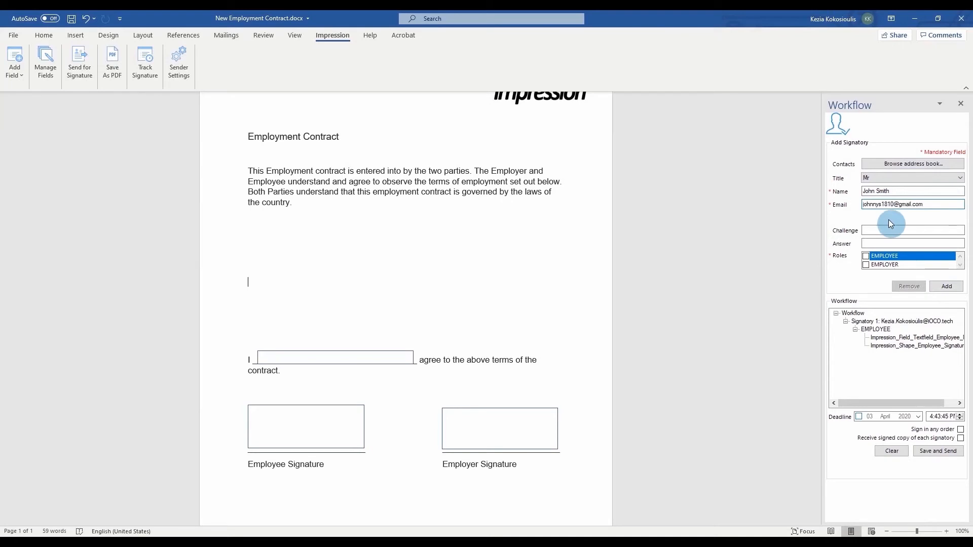
{"action": "left_click", "coordinate": [884, 264]}
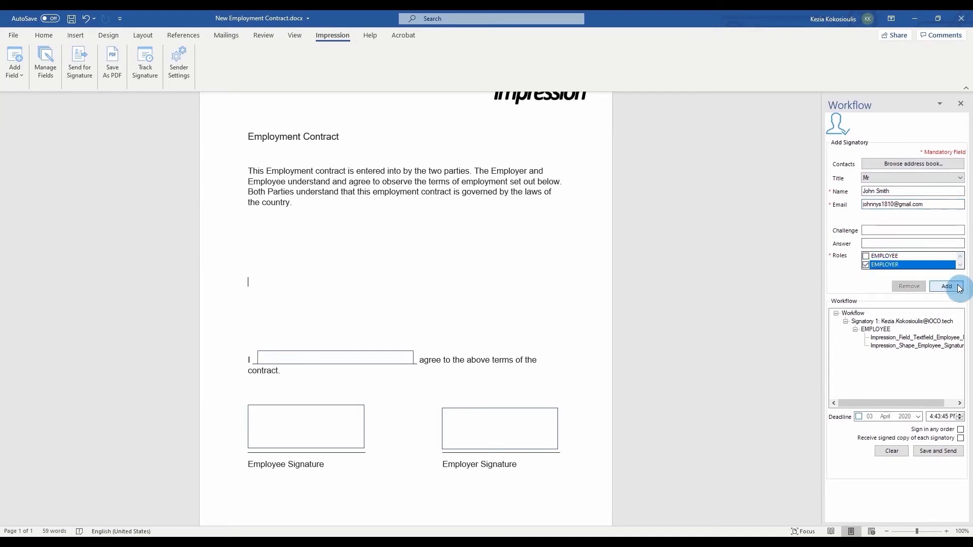
{"action": "left_click", "coordinate": [946, 286]}
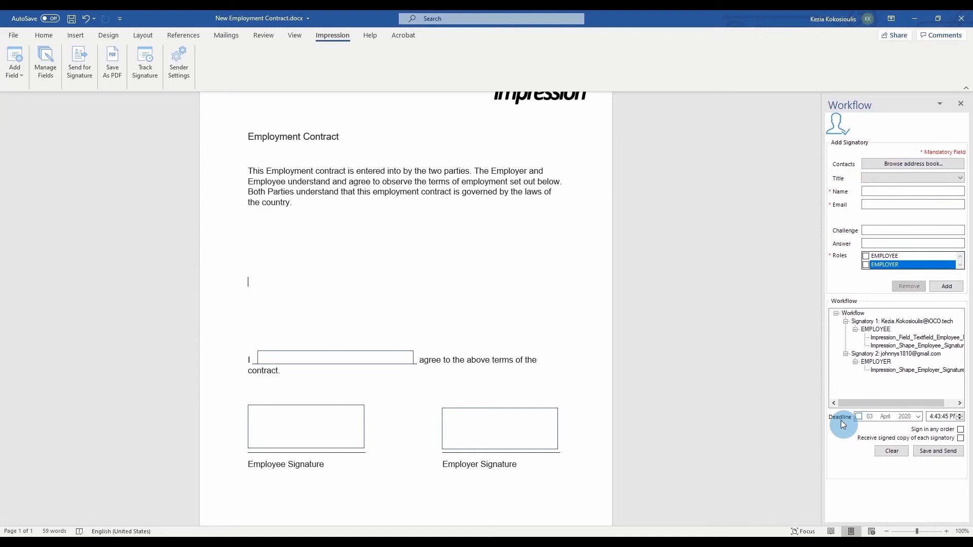
Set a 30 April 2020 deadline and enable Sign in any order and Receive signed copy.
{"action": "left_click", "coordinate": [858, 417]}
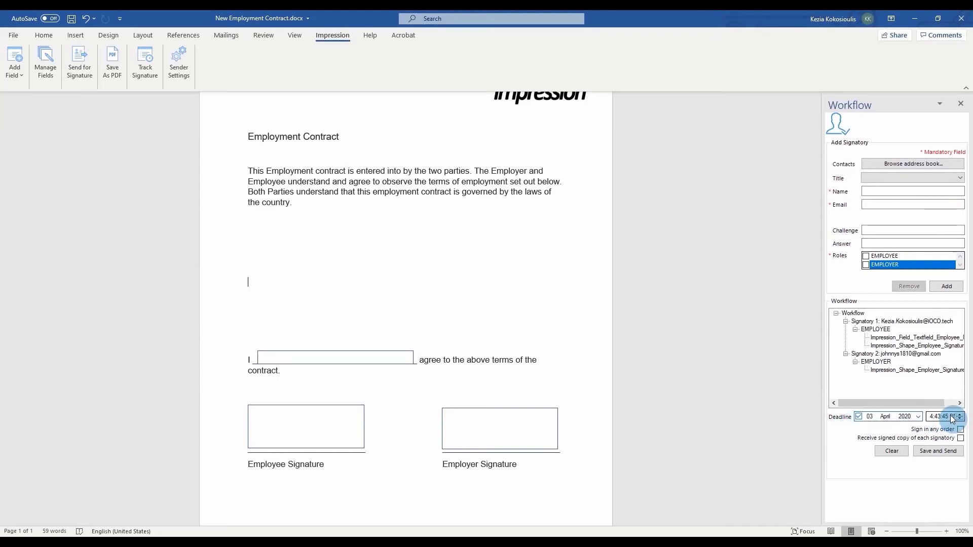
{"action": "left_click", "coordinate": [918, 417]}
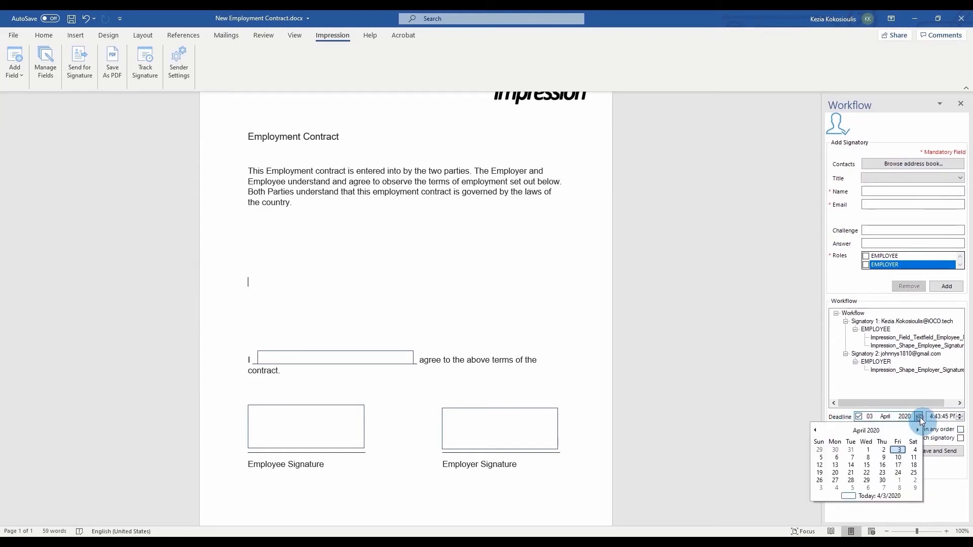
{"action": "left_click", "coordinate": [883, 482]}
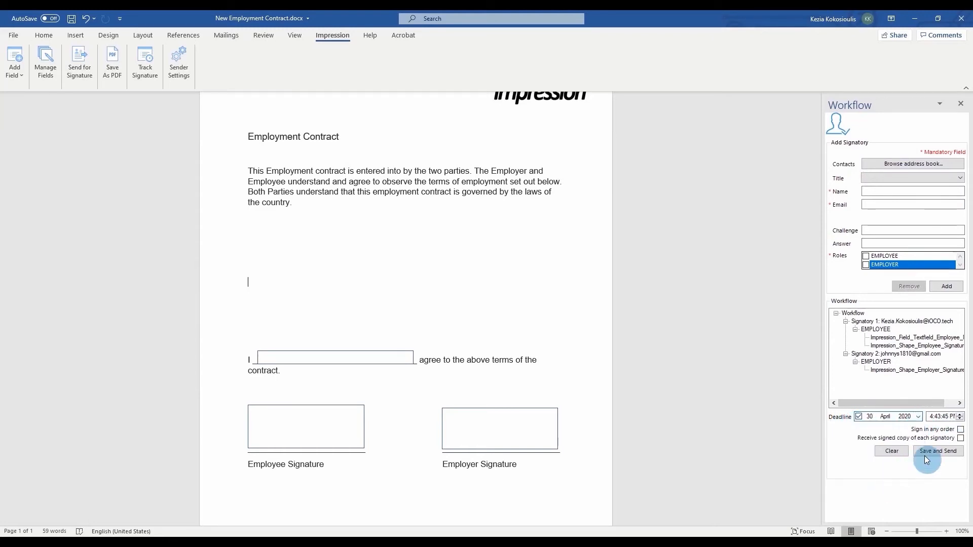
{"action": "left_click", "coordinate": [959, 429]}
{"action": "left_click", "coordinate": [960, 438]}
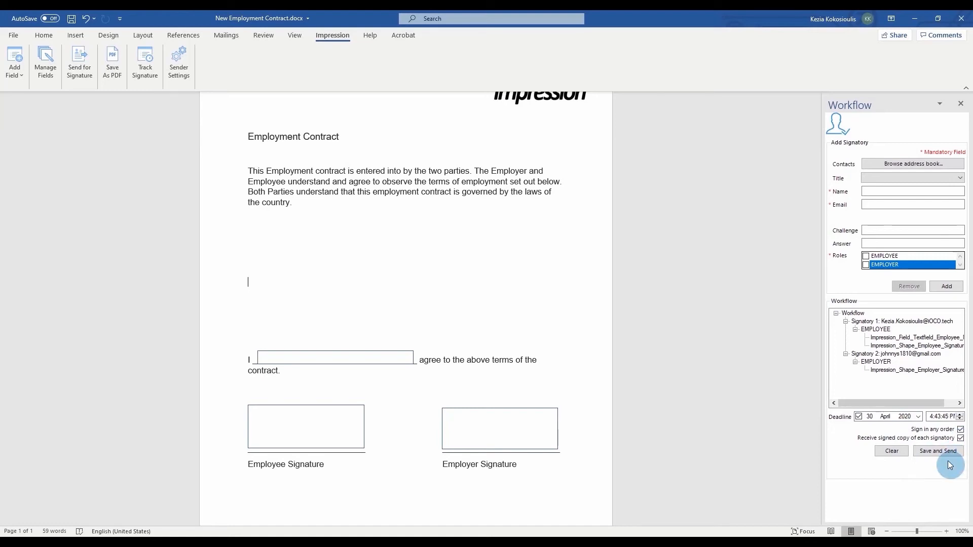
Save the workflow and write each signatory a message: 'Please sign and return your contract of employment'.
{"action": "left_click", "coordinate": [948, 457]}
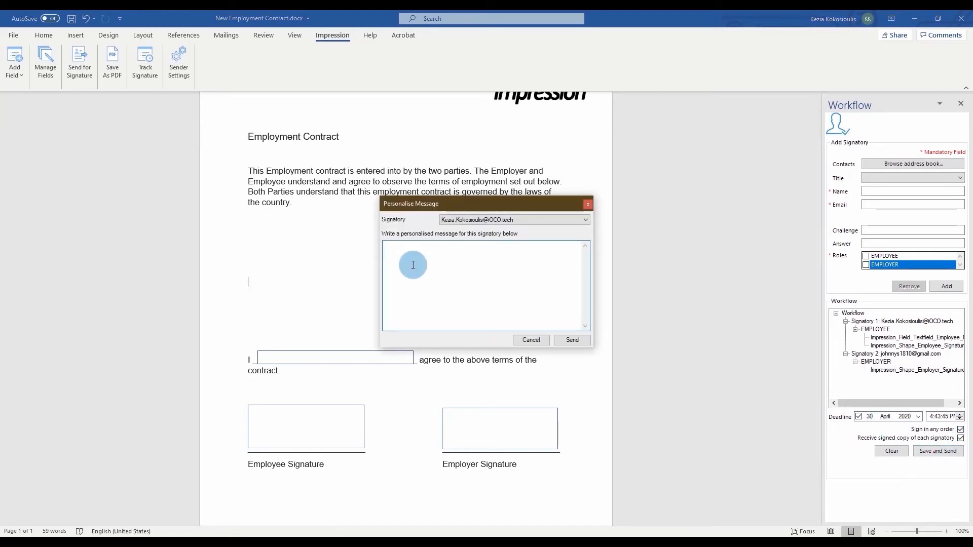
{"action": "left_click", "coordinate": [413, 265]}
{"action": "type", "text": "Dear Kezia,"}
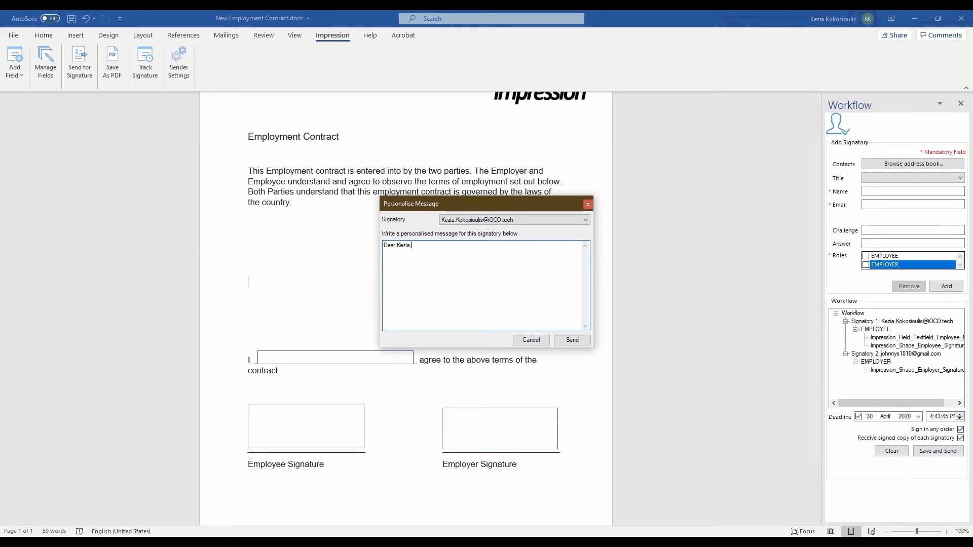
{"action": "type", "text": "  Please sign and return your contract of employment"}
{"action": "left_click", "coordinate": [499, 256]}
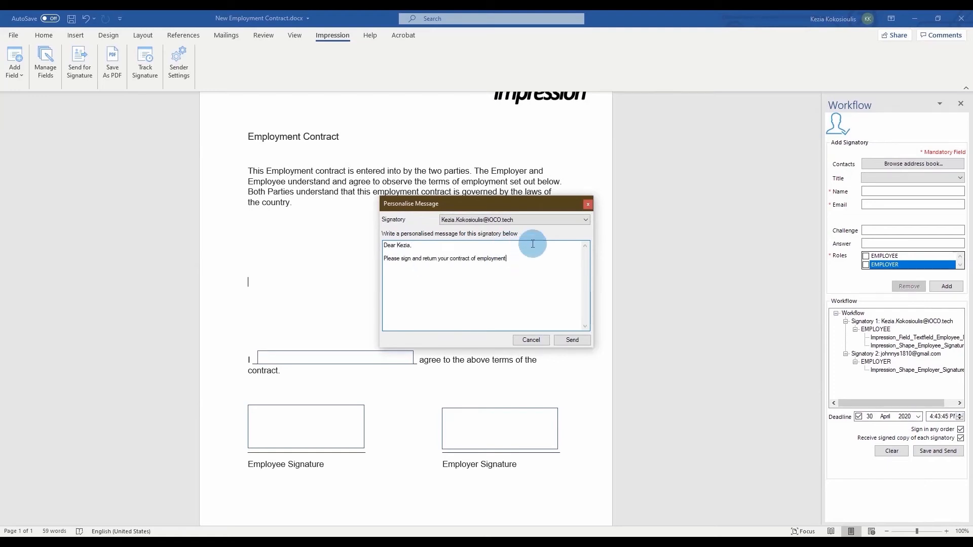
{"action": "left_click", "coordinate": [518, 221]}
{"action": "left_click", "coordinate": [514, 237]}
{"action": "left_click", "coordinate": [414, 257]}
Send the contract for signature, confirm, and open the signature tracking list.
{"action": "left_click", "coordinate": [572, 340]}
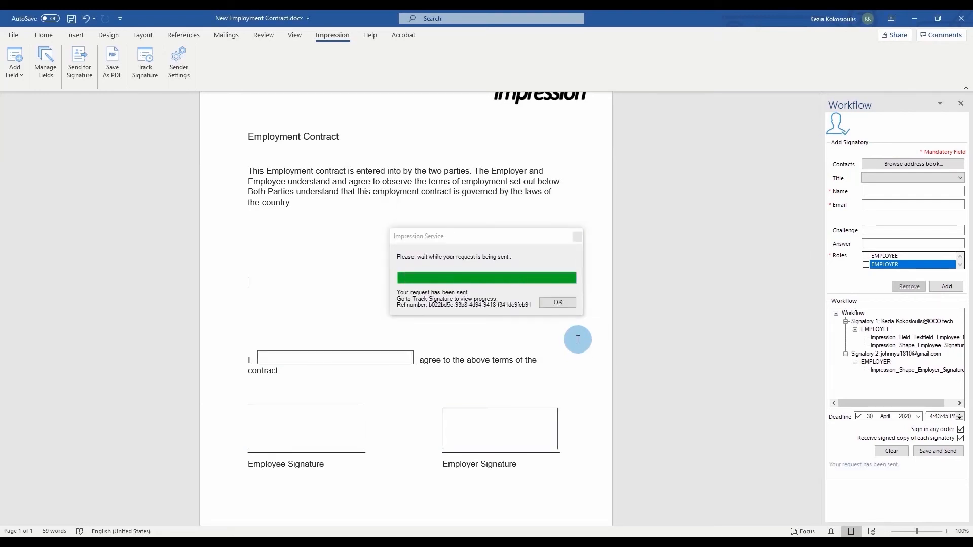
{"action": "left_click", "coordinate": [563, 305]}
{"action": "left_click", "coordinate": [147, 71]}
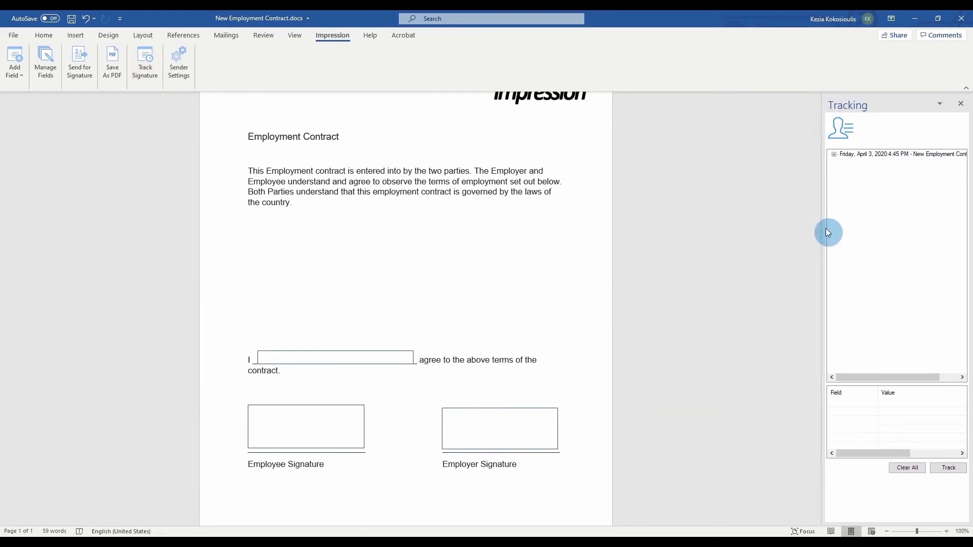
Expand and track the sent request, reading both signatories' steps as RUNNING, then go back to the list.
{"action": "left_click_drag", "start_coordinate": [823, 228], "coordinate": [762, 219]}
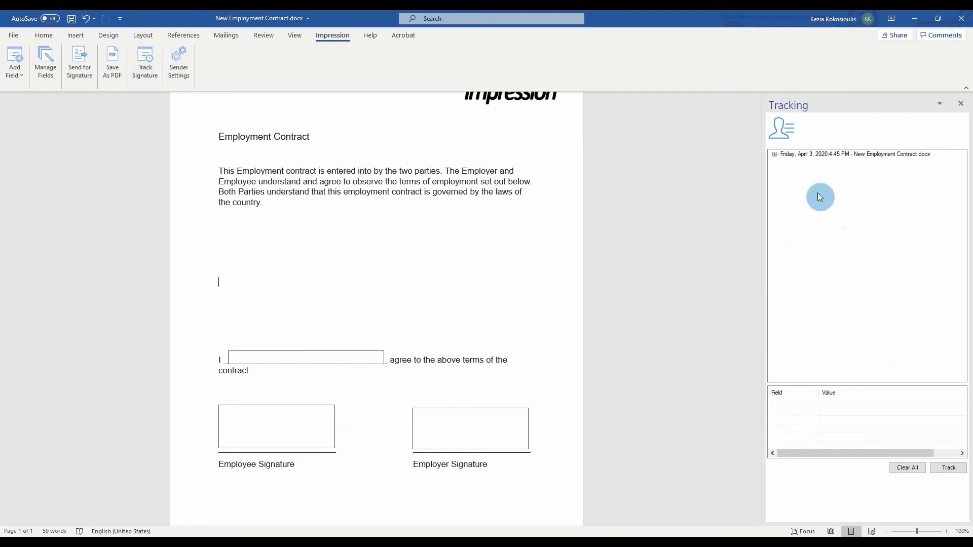
{"action": "left_click", "coordinate": [774, 154]}
{"action": "left_click", "coordinate": [831, 154]}
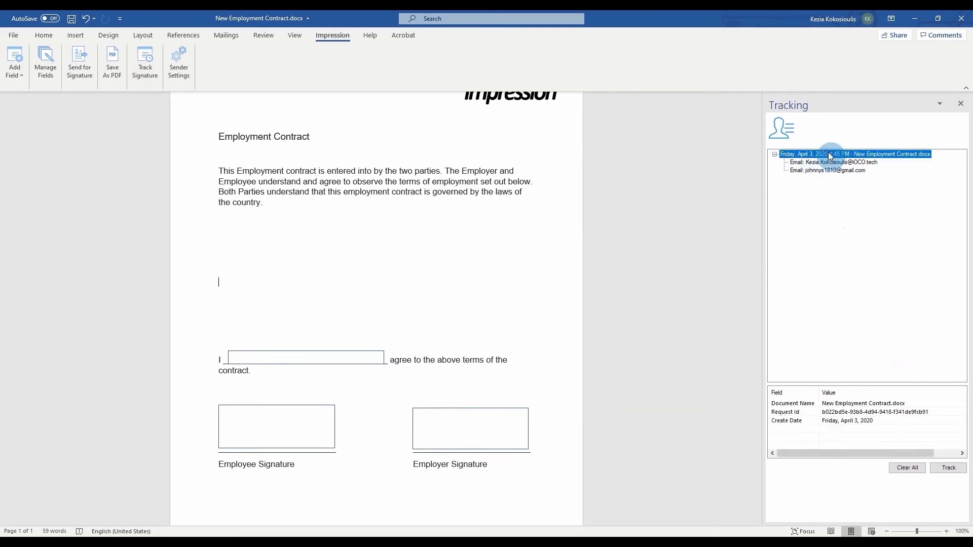
{"action": "left_click", "coordinate": [955, 469]}
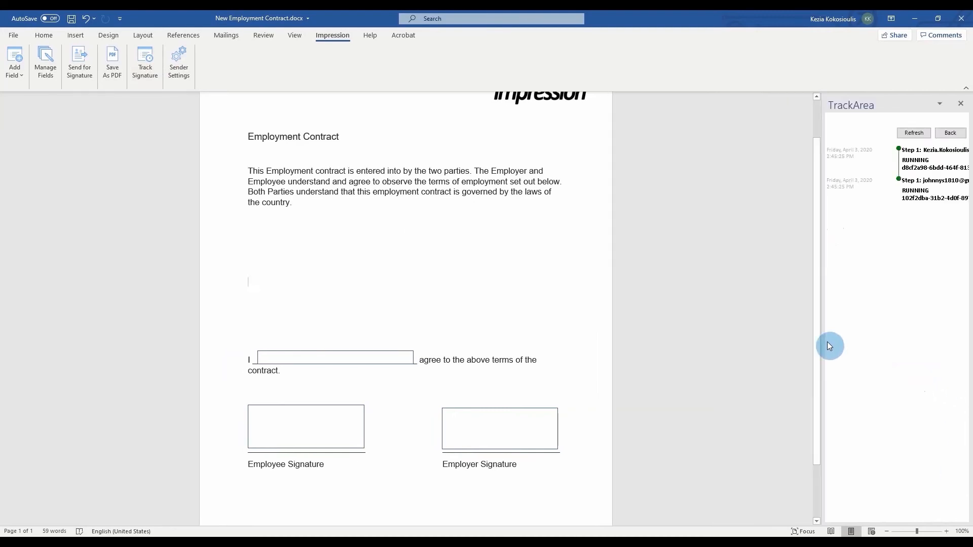
{"action": "left_click_drag", "start_coordinate": [821, 330], "coordinate": [687, 323]}
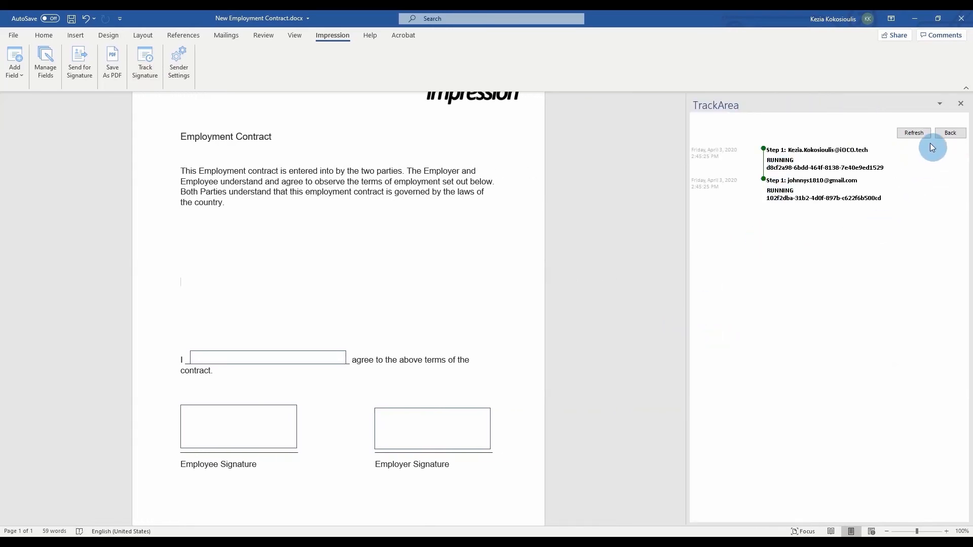
{"action": "left_click", "coordinate": [950, 133]}
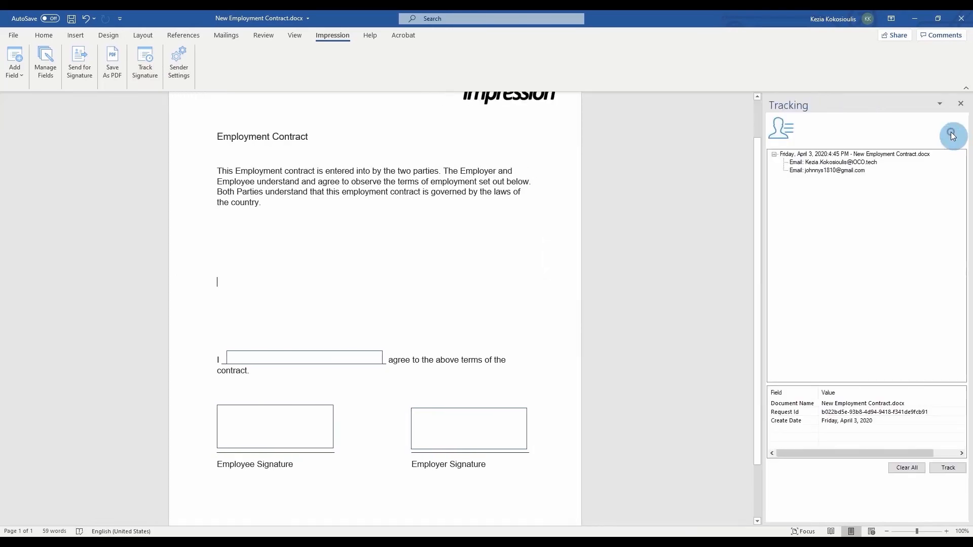
Open and refresh the first signatory's activity timeline, then resend them a reminder e-mail.
{"action": "double_click", "coordinate": [831, 163]}
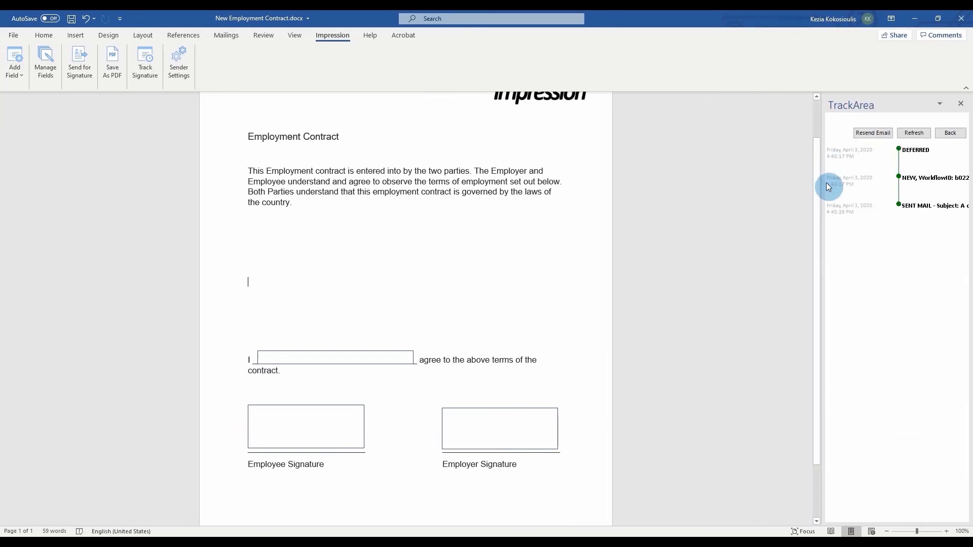
{"action": "left_click_drag", "start_coordinate": [824, 198], "coordinate": [722, 211]}
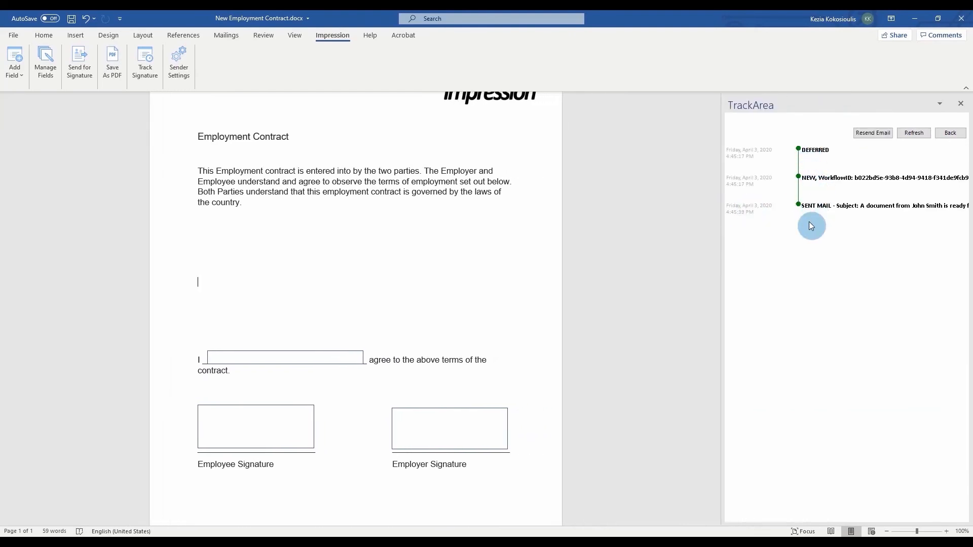
{"action": "left_click", "coordinate": [917, 136]}
{"action": "left_click", "coordinate": [919, 139]}
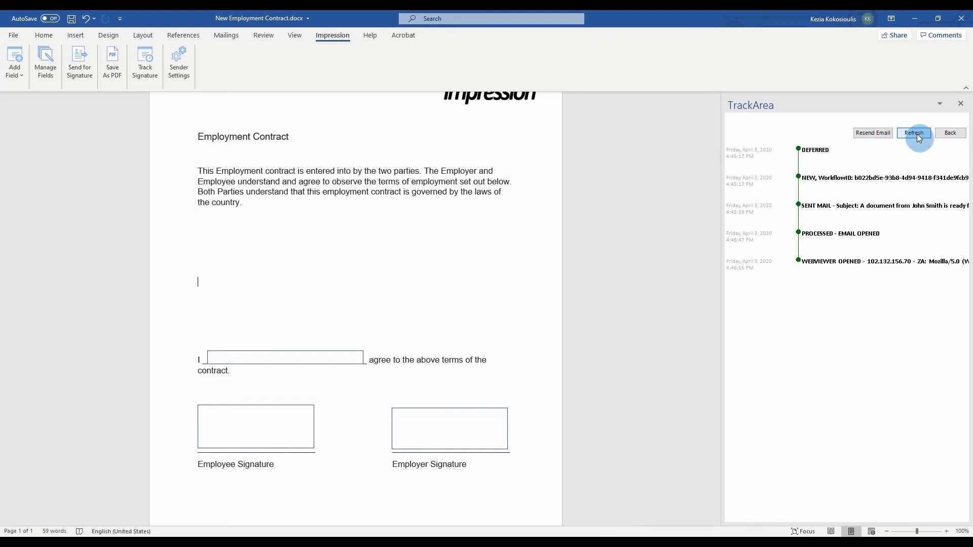
{"action": "left_click", "coordinate": [869, 137]}
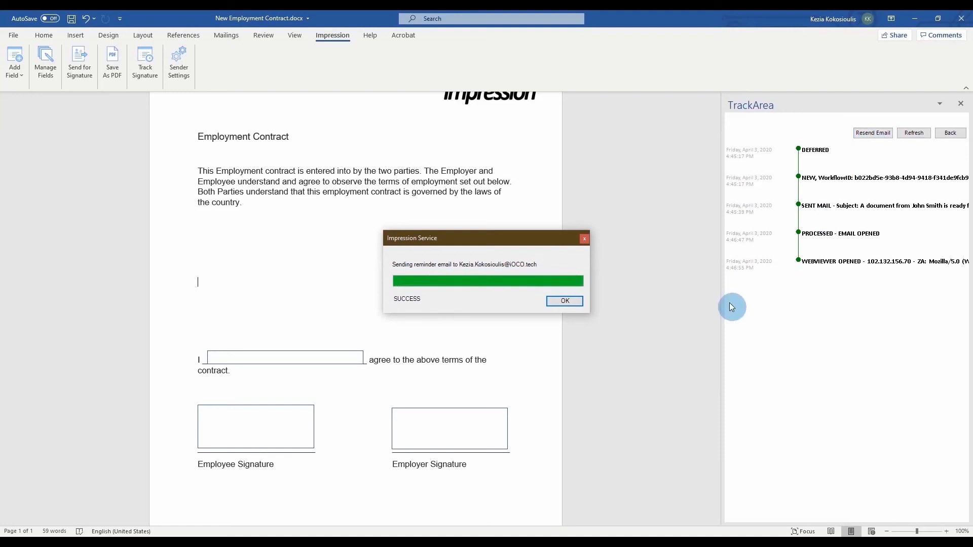
{"action": "left_click", "coordinate": [561, 300]}
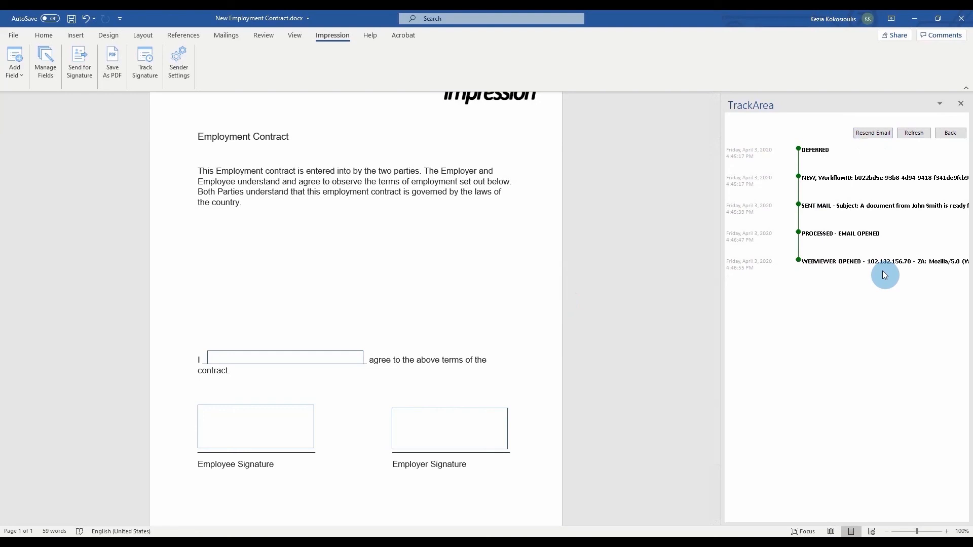
Return to the request list and open the Gmail notice that New Employment Contract.pdf is completed.
{"action": "left_click", "coordinate": [949, 133]}
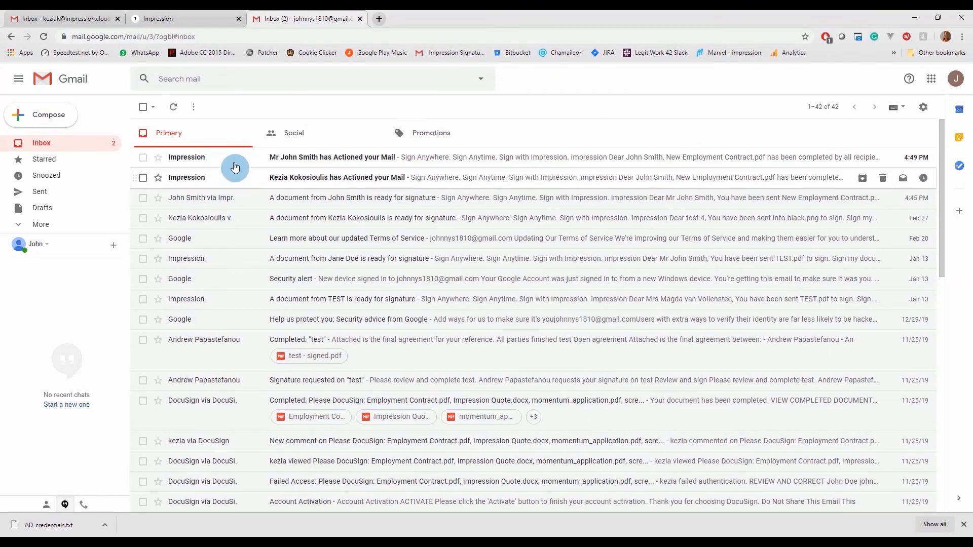
{"action": "left_click", "coordinate": [234, 166]}
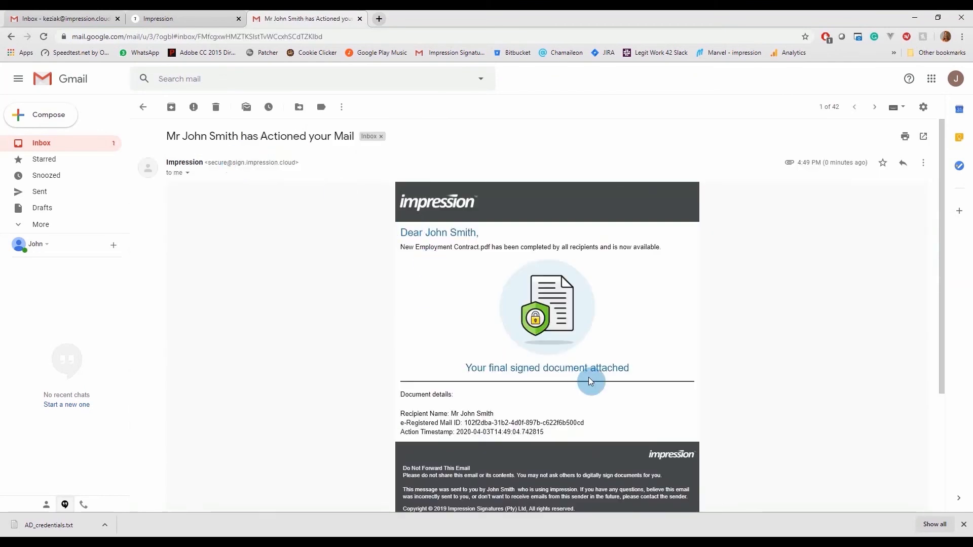
{"action": "scroll", "coordinate": [590, 381], "scroll_direction": "down", "scroll_amount": 5}
Open the signed New Employment Contract.pdf attachment and scroll down to the signatures.
{"action": "left_click", "coordinate": [185, 405]}
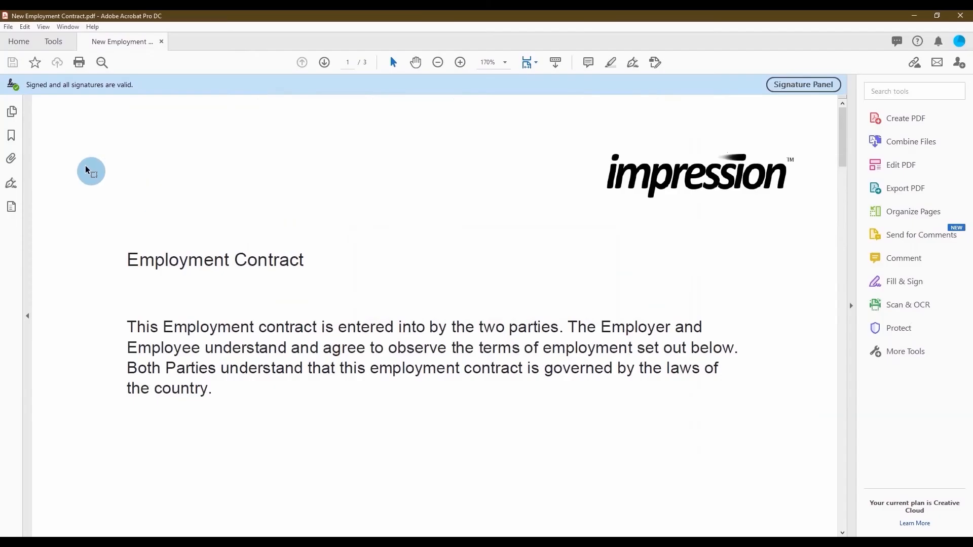
{"action": "scroll", "coordinate": [121, 253], "scroll_direction": "down", "scroll_amount": 2}
{"action": "scroll", "coordinate": [125, 256], "scroll_direction": "down", "scroll_amount": 5}
{"action": "scroll", "coordinate": [125, 256], "scroll_direction": "down", "scroll_amount": 17}
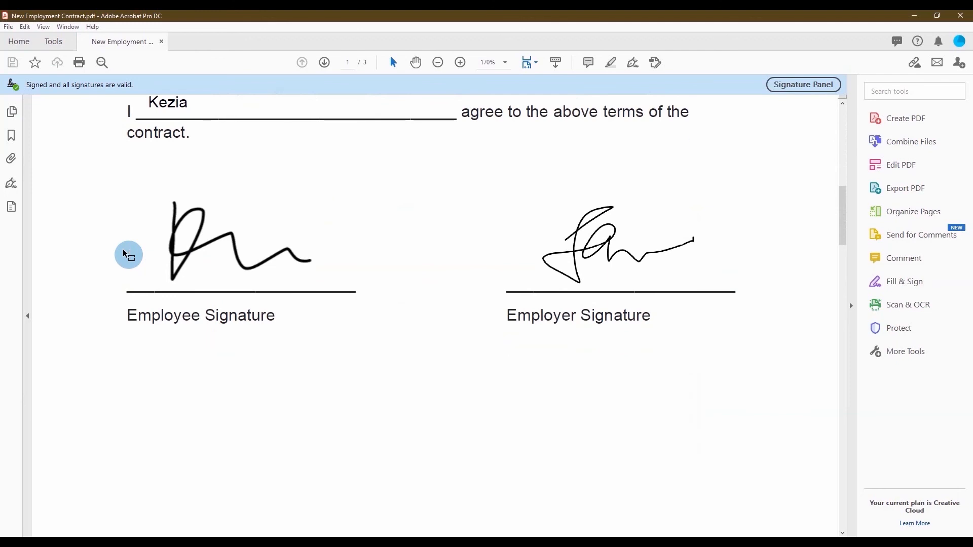
Validate the Employee Signature as VALID and unmodified, then view its Signature Properties.
{"action": "left_click", "coordinate": [229, 276]}
{"action": "left_click_drag", "start_coordinate": [499, 218], "coordinate": [415, 160]}
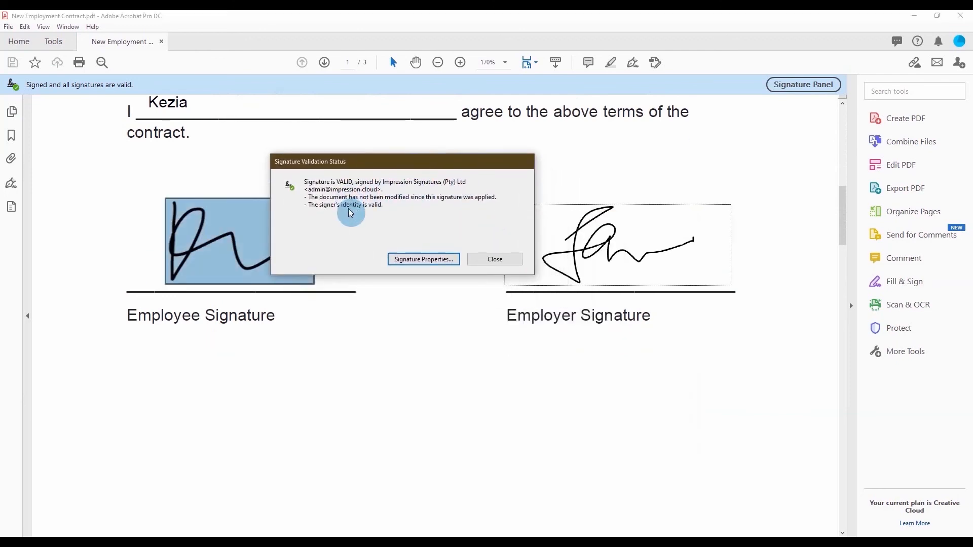
{"action": "left_click", "coordinate": [425, 259]}
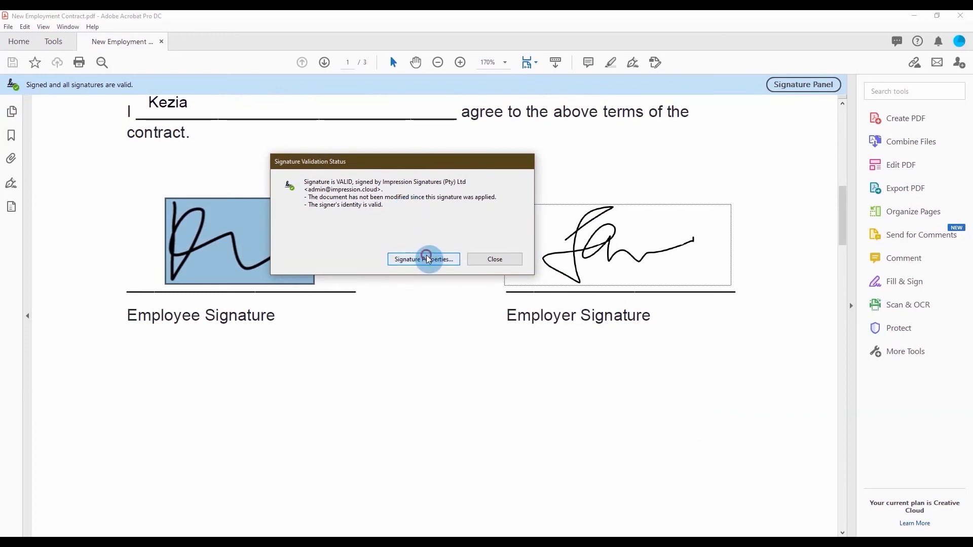